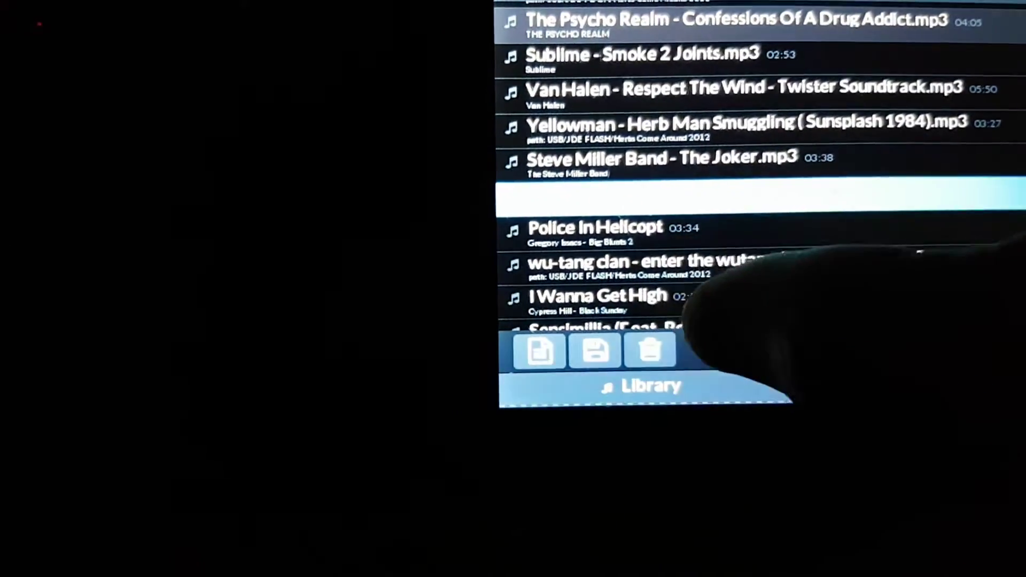
# - Drag the lifted queue track past I Wanna Get High and drop it below Sensimillia (Feat. Roache)
pyautogui.moveTo(714, 264); pyautogui.dragTo(769, 176)
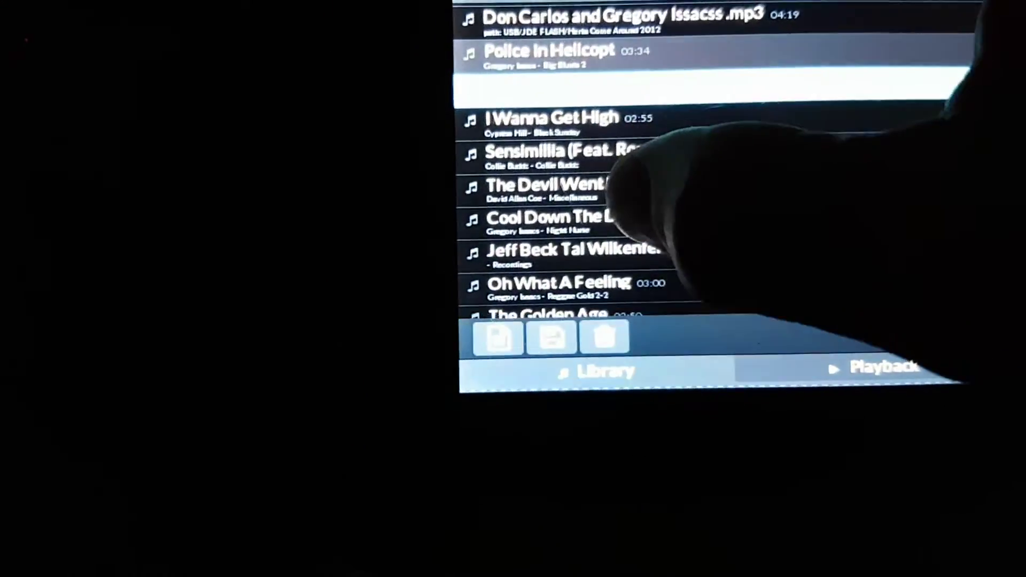
pyautogui.moveTo(621, 172); pyautogui.dragTo(625, 193)
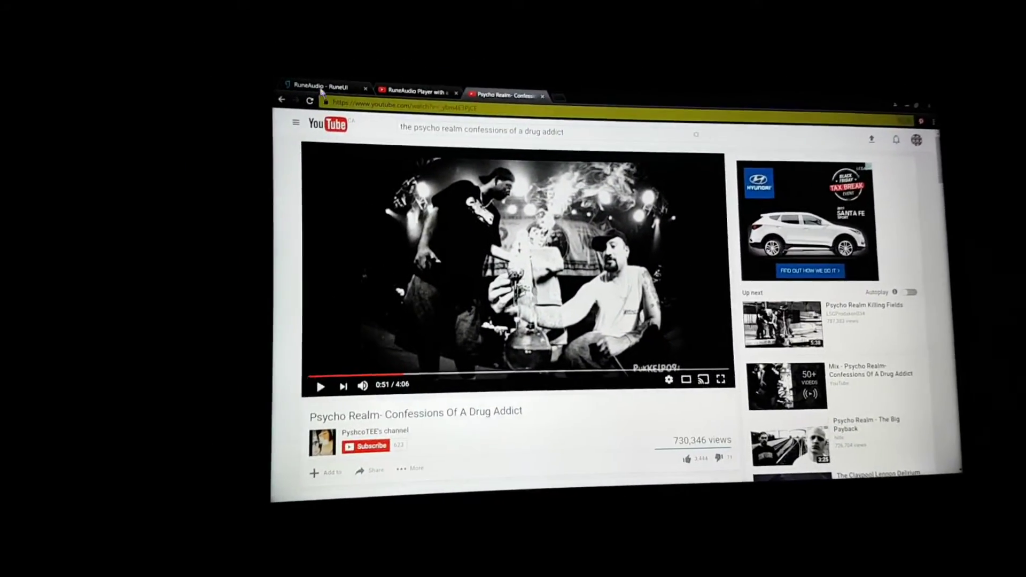
# - Switch from the Psycho Realm YouTube video to the RuneAudio - RuneUI tab
pyautogui.click(321, 87)
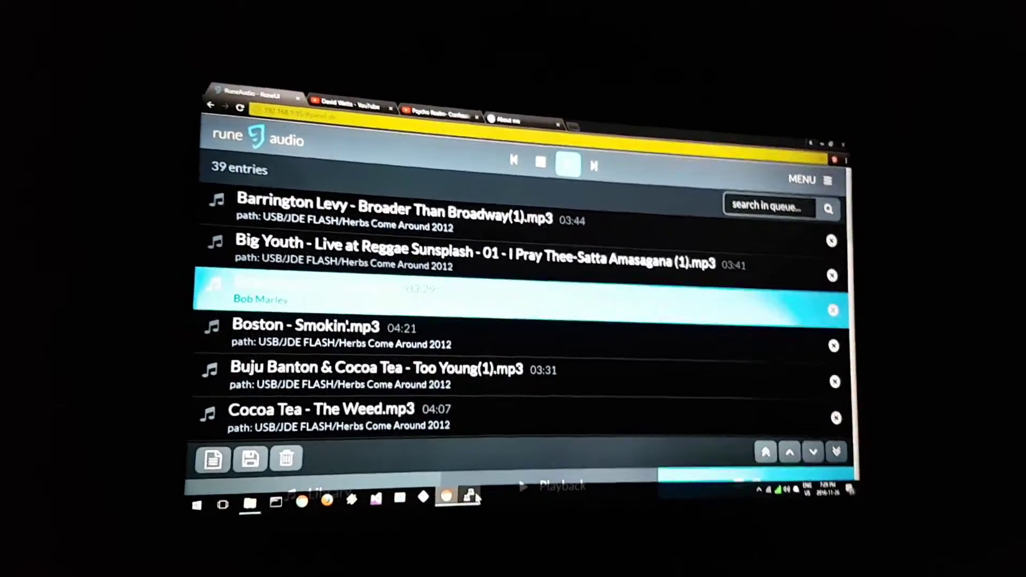
# - Bring up the SSH terminal window from the taskbar
pyautogui.click(472, 496)
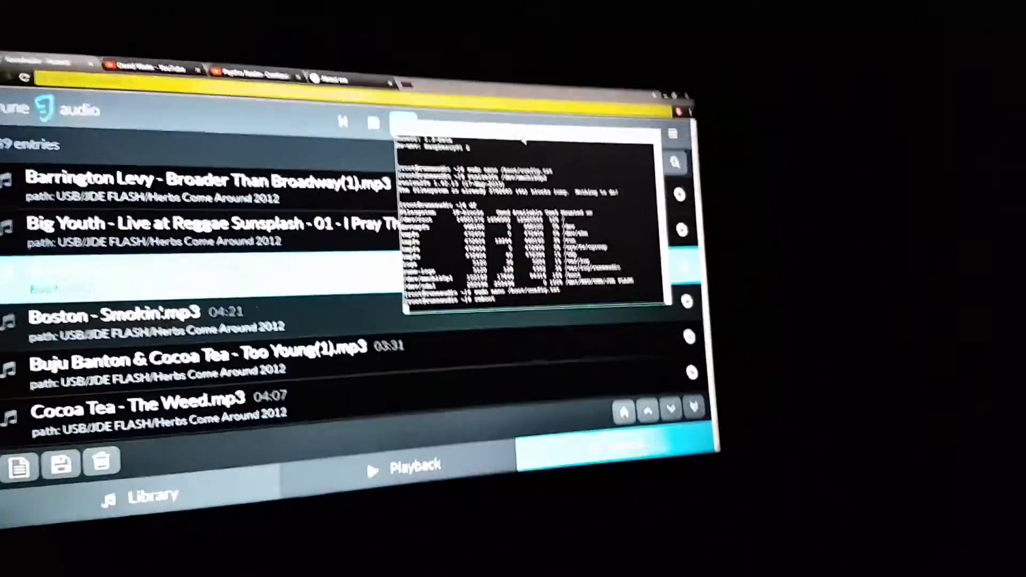
# - Move the SSH terminal window to the centre-left of the screen
pyautogui.moveTo(523, 142); pyautogui.dragTo(335, 175)
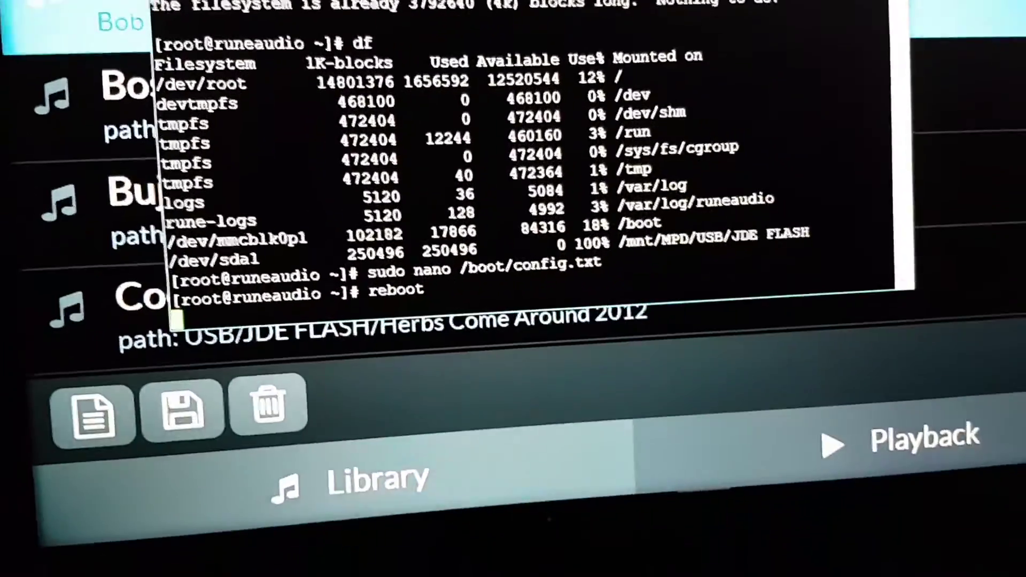
pyautogui.scroll(5, 698, 64)
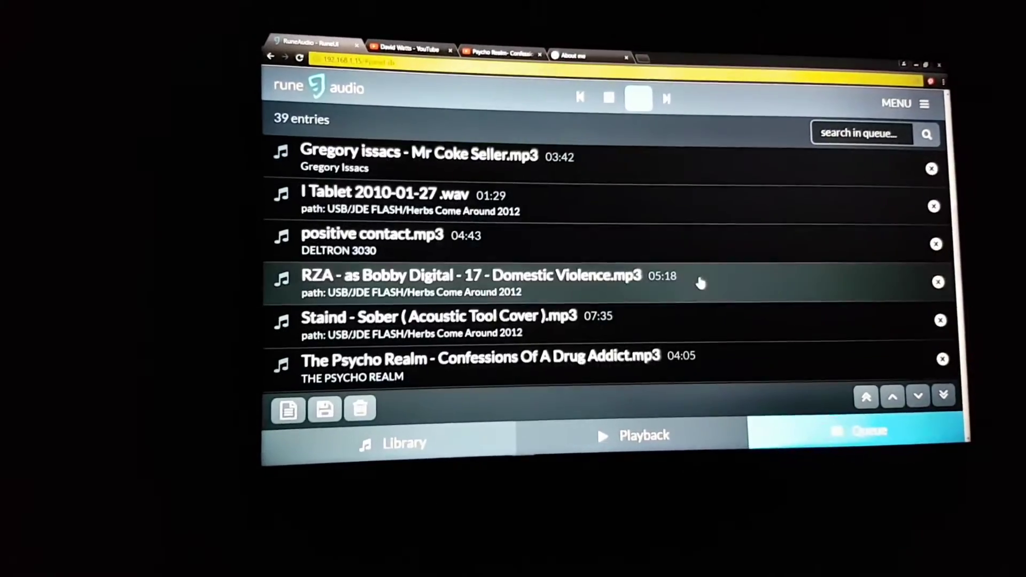
pyautogui.scroll(-5, 703, 278)
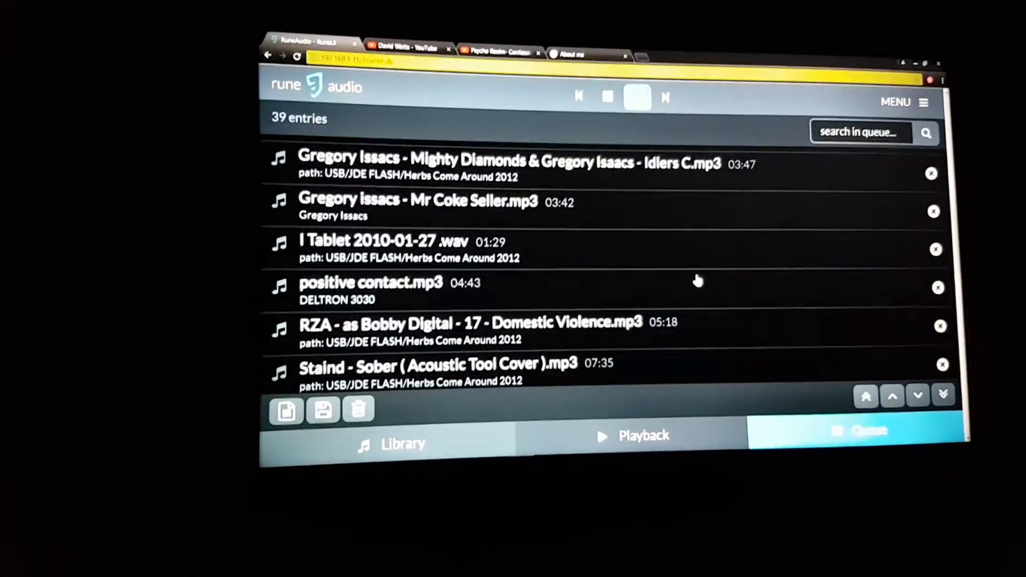
pyautogui.scroll(5, 697, 280)
pyautogui.scroll(3, 686, 284)
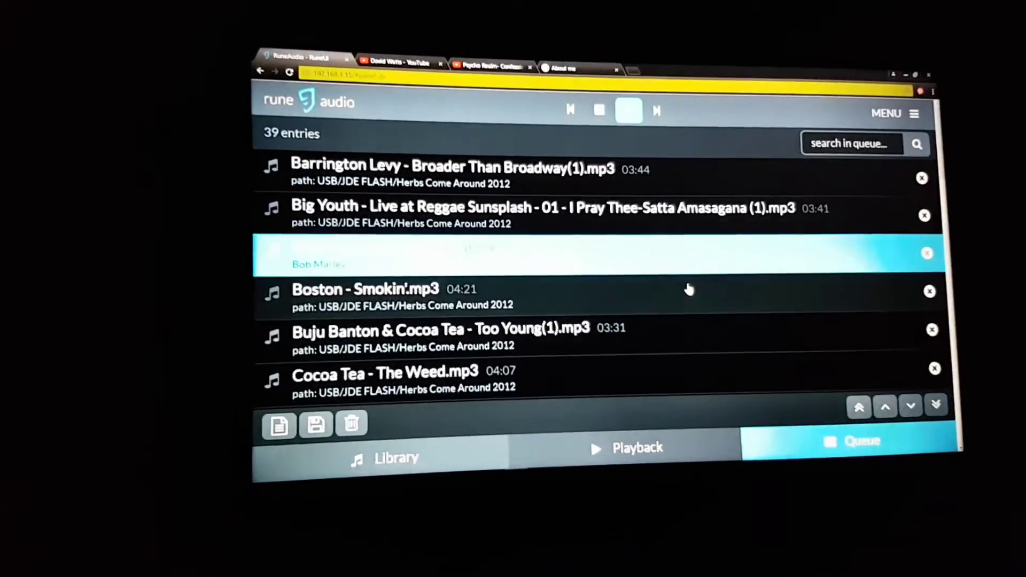